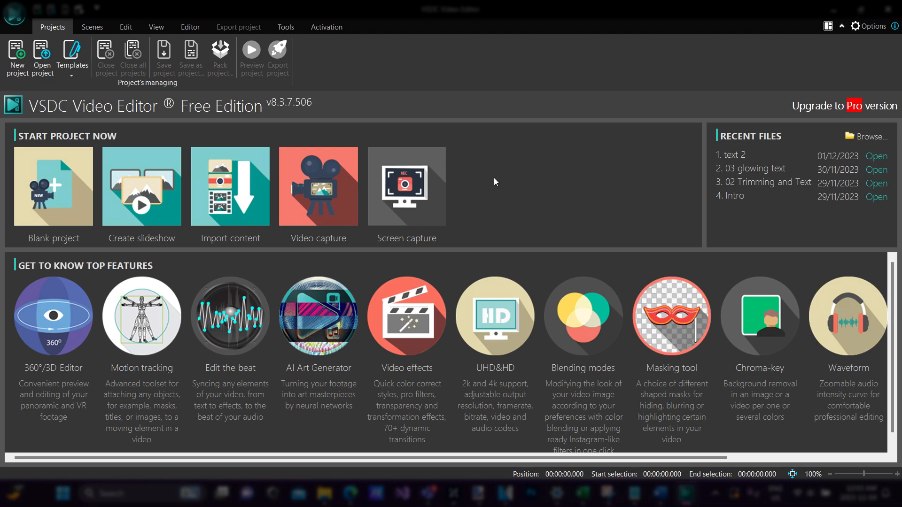
# - Create a blank Full HD 1920x1080 project at 30 fps and add soccerVideo from the Downloads folder to the start of the timeline
pyautogui.click(66, 190)
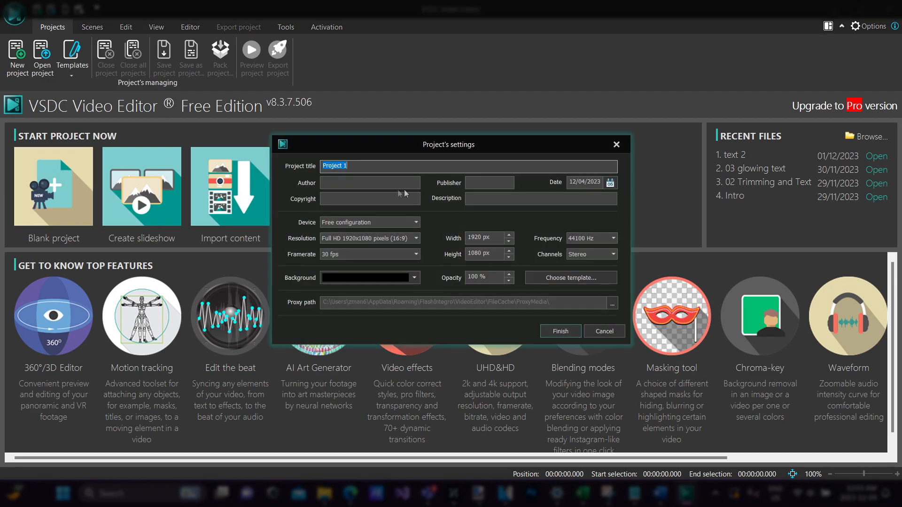
pyautogui.click(552, 334)
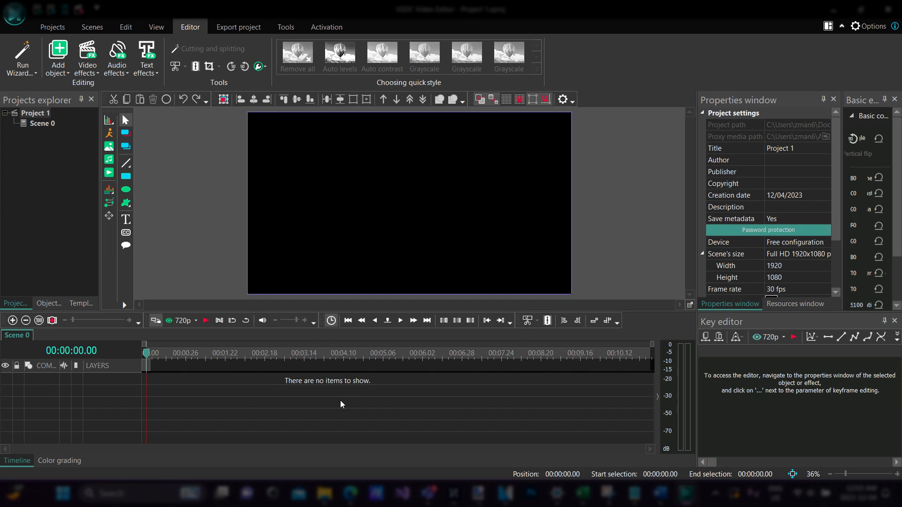
pyautogui.click(325, 493)
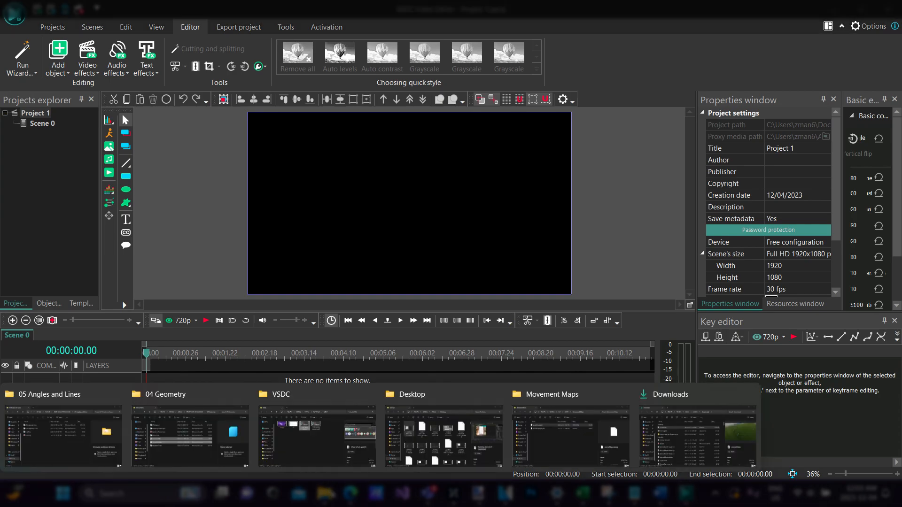
pyautogui.click(649, 427)
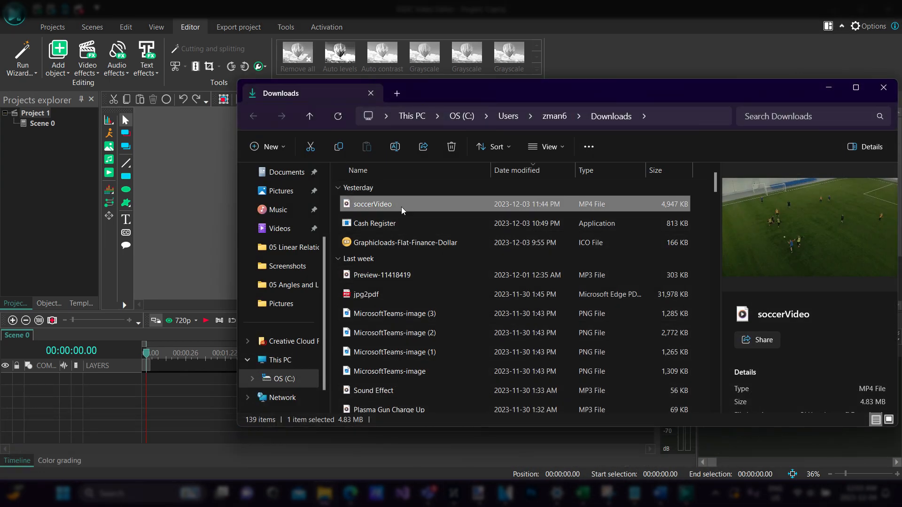
pyautogui.moveTo(397, 205); pyautogui.dragTo(192, 388)
pyautogui.click(184, 405)
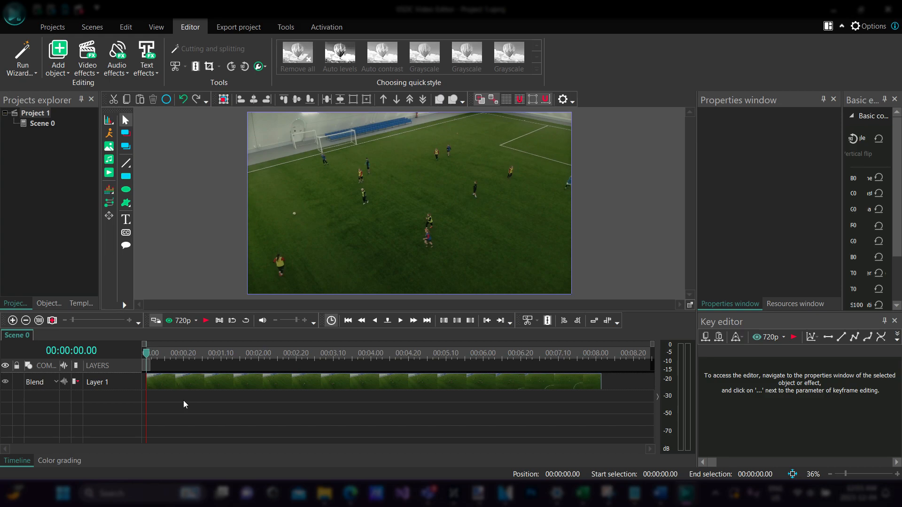
# - Play the soccer clip twice to examine the players' movement, and return the playhead to 00:00:00.00
pyautogui.press('space')
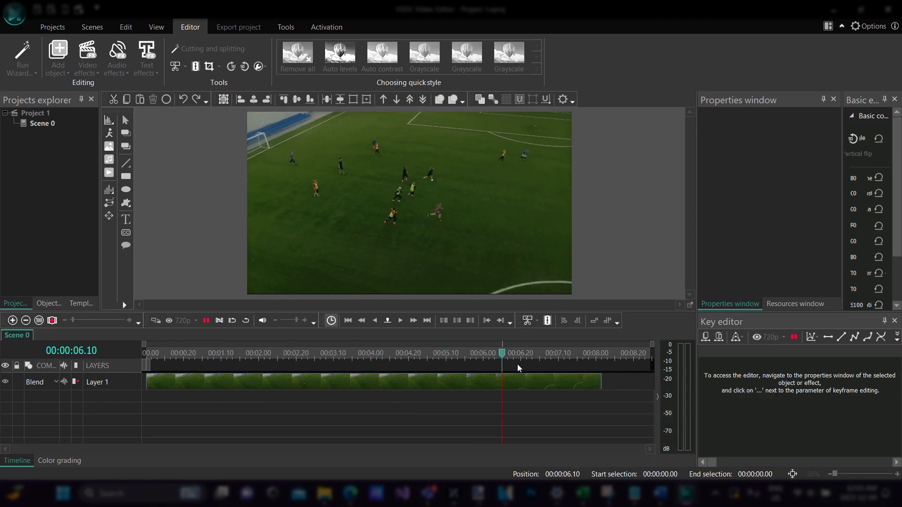
pyautogui.press('space')
pyautogui.moveTo(510, 357); pyautogui.dragTo(154, 310)
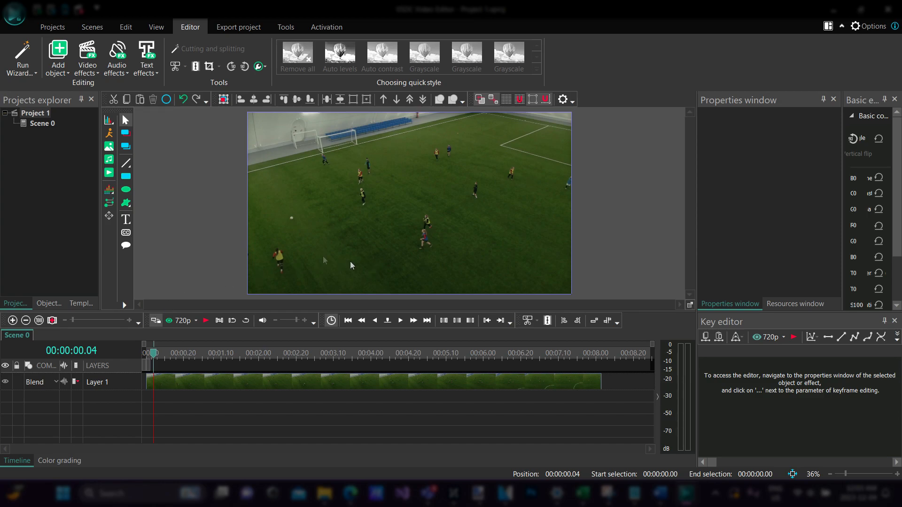
pyautogui.press('space')
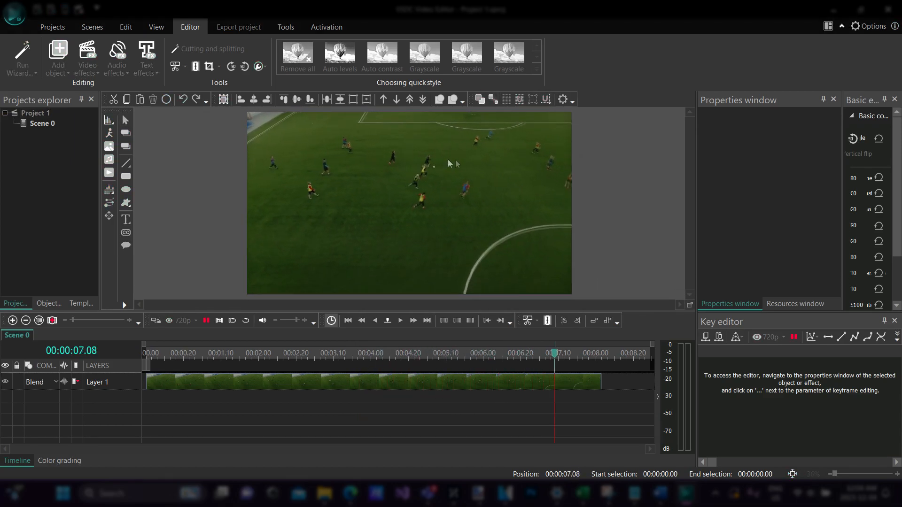
pyautogui.moveTo(598, 353); pyautogui.dragTo(150, 352)
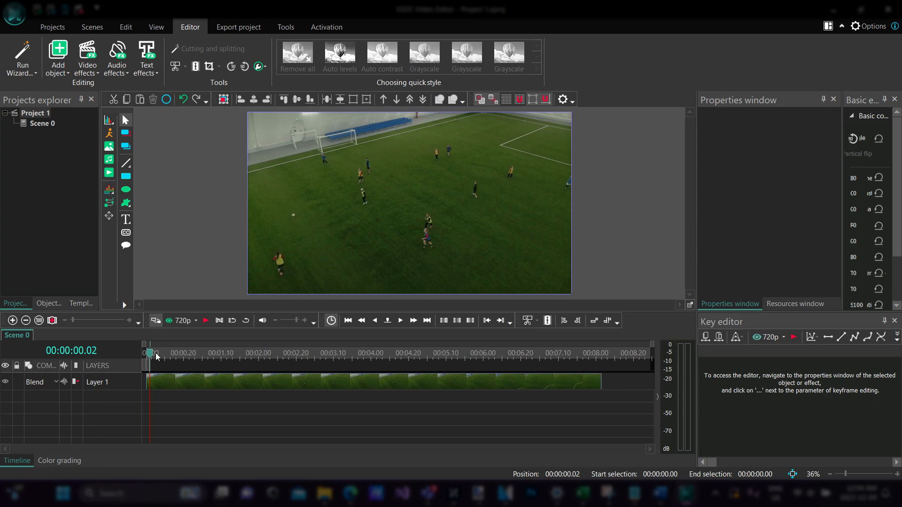
pyautogui.click(143, 353)
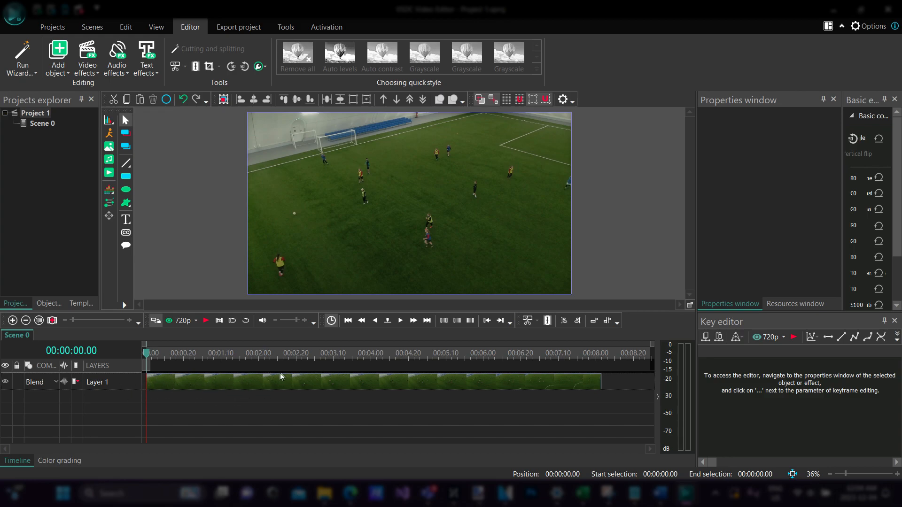
# - Start creating a movement map from the soccer clip, choosing the ICT > VSDC > Movement Maps folder as its save location
pyautogui.rightClick(199, 381)
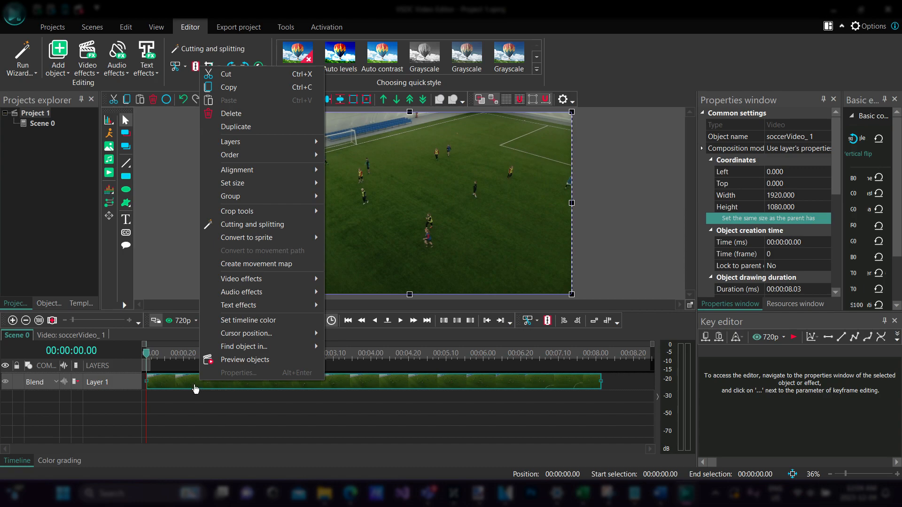
pyautogui.click(267, 264)
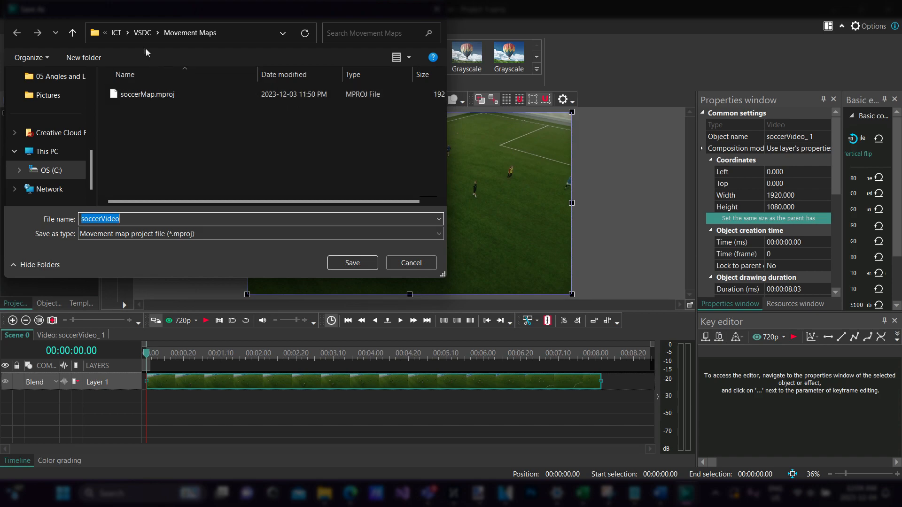
pyautogui.click(145, 33)
pyautogui.click(185, 33)
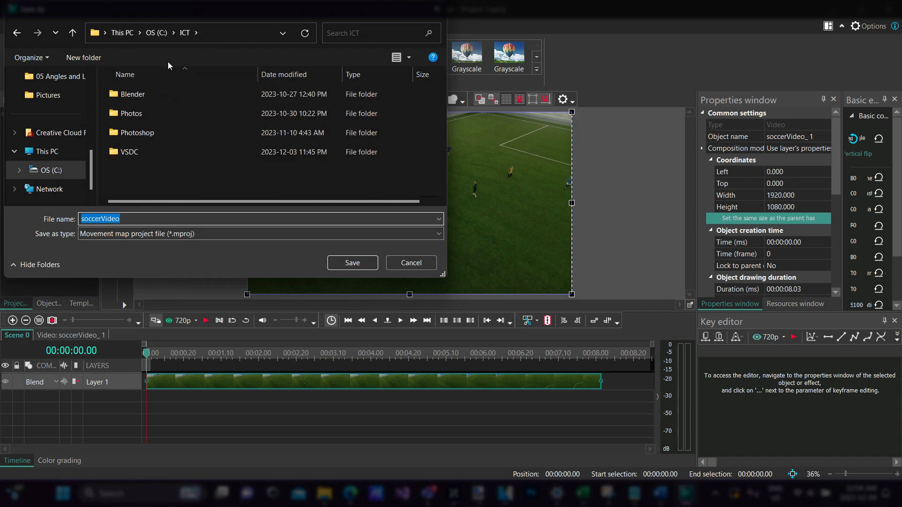
pyautogui.doubleClick(147, 153)
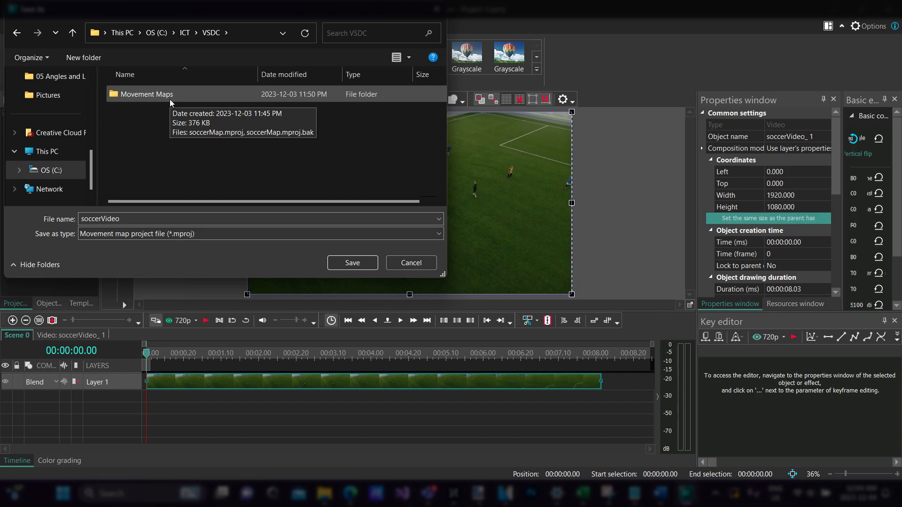
pyautogui.doubleClick(170, 99)
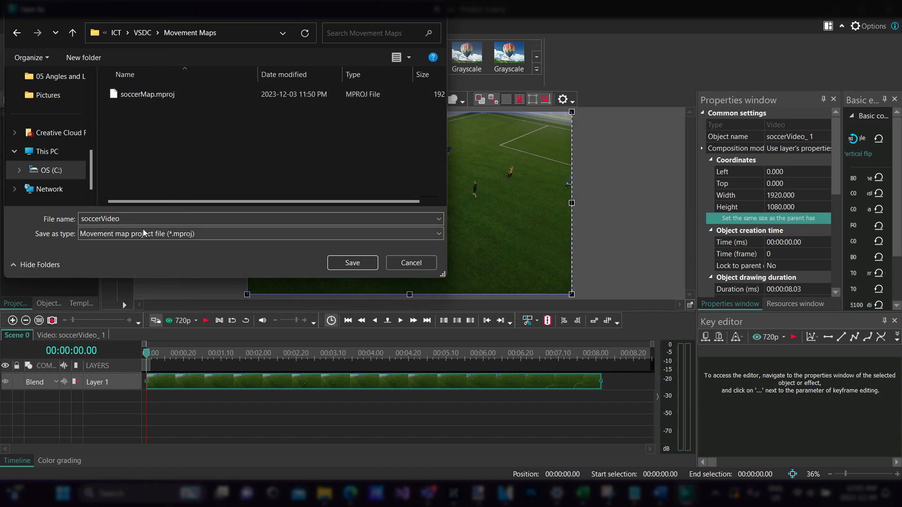
# - Name the movement map soccerMap and save it, replacing the existing soccerMap.mproj file
pyautogui.doubleClick(115, 214)
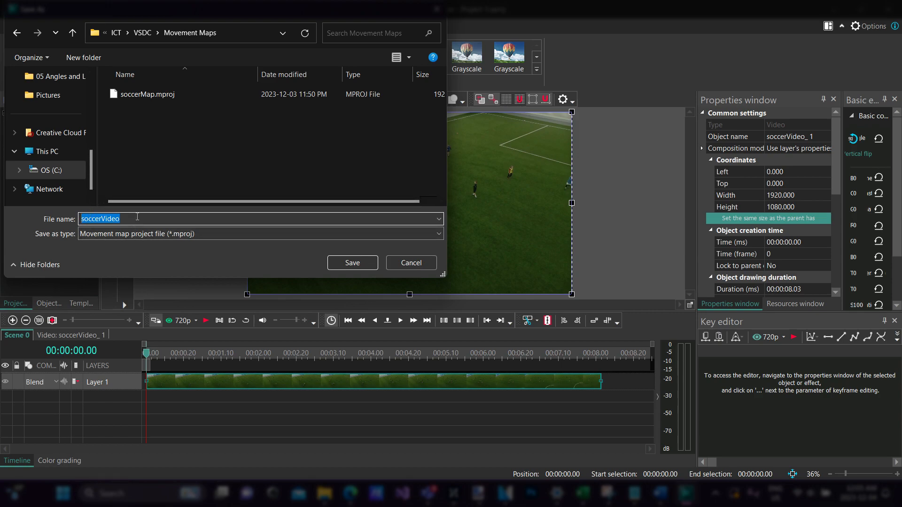
pyautogui.write('Soccer')
pyautogui.press('BackSpace')
pyautogui.press('BackSpace')
pyautogui.press('BackSpace')
pyautogui.press('BackSpace')
pyautogui.press('BackSpace')
pyautogui.press('BackSpace')
pyautogui.write('soccerMap')
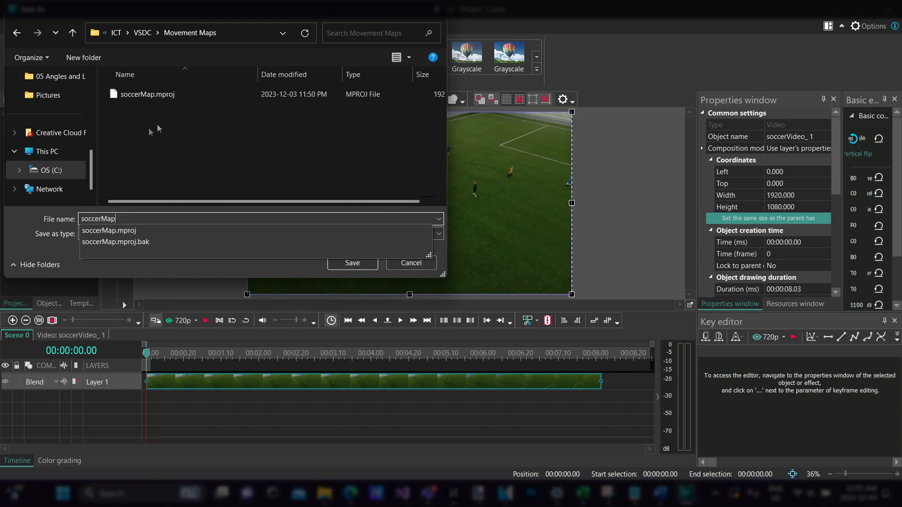
pyautogui.click(189, 97)
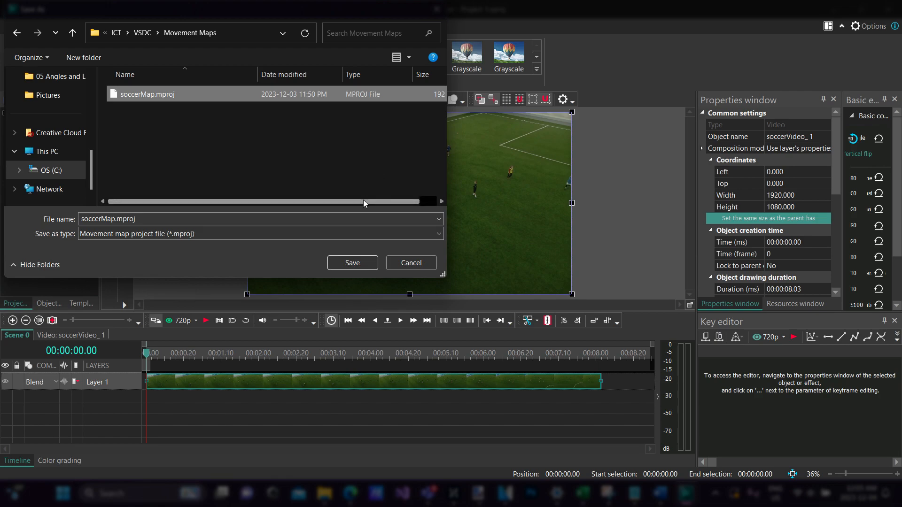
pyautogui.click(352, 262)
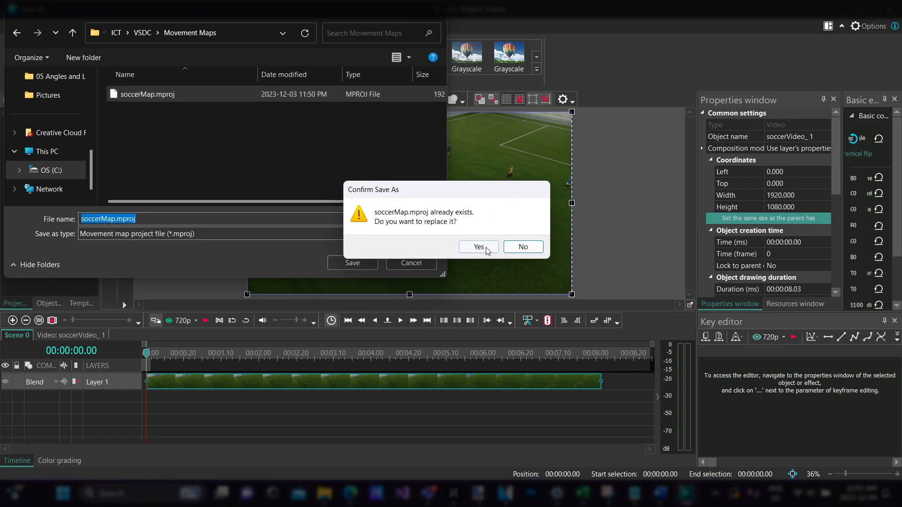
pyautogui.click(478, 247)
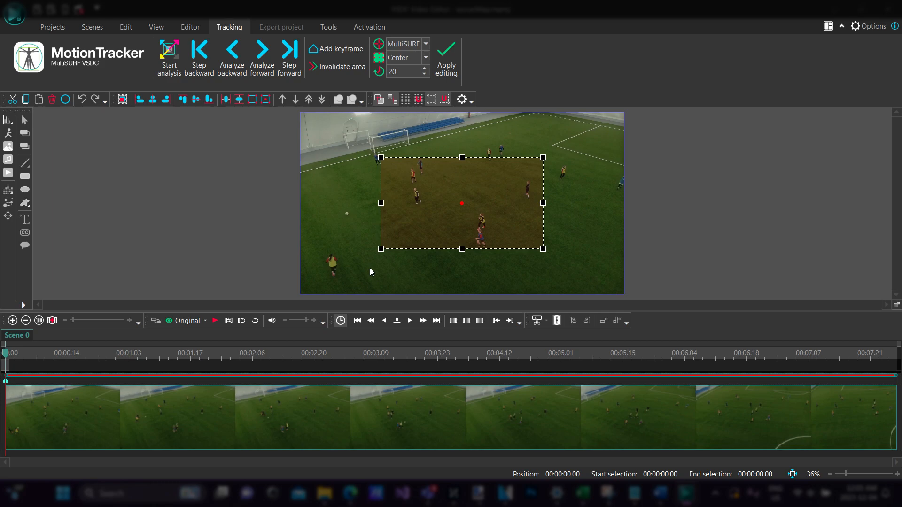
# - Centre the tracking area on the lone dark-clad player right of midfield and shrink it to a small box around that player
pyautogui.moveTo(467, 198); pyautogui.dragTo(454, 184)
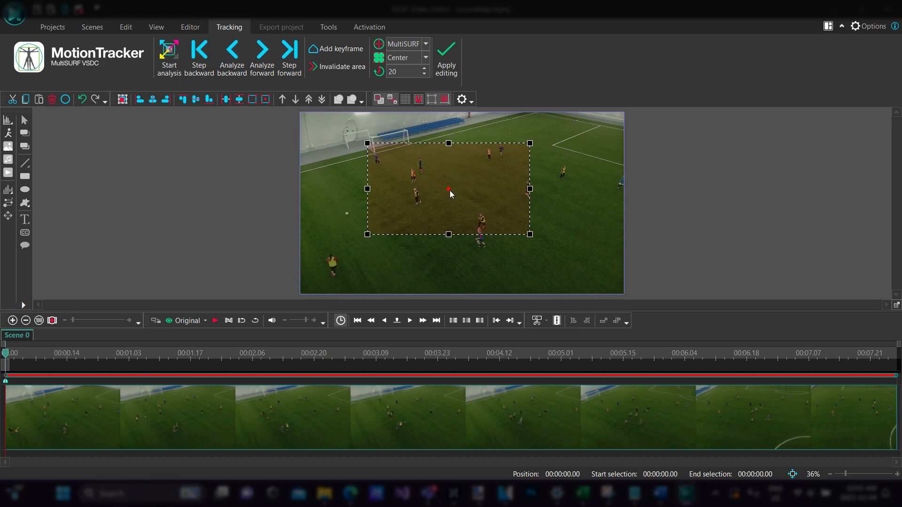
pyautogui.moveTo(451, 194); pyautogui.dragTo(519, 195)
pyautogui.moveTo(447, 234)
pyautogui.mouseDown()
pyautogui.moveTo(520, 211)
pyautogui.moveTo(448, 232)
pyautogui.mouseUp()
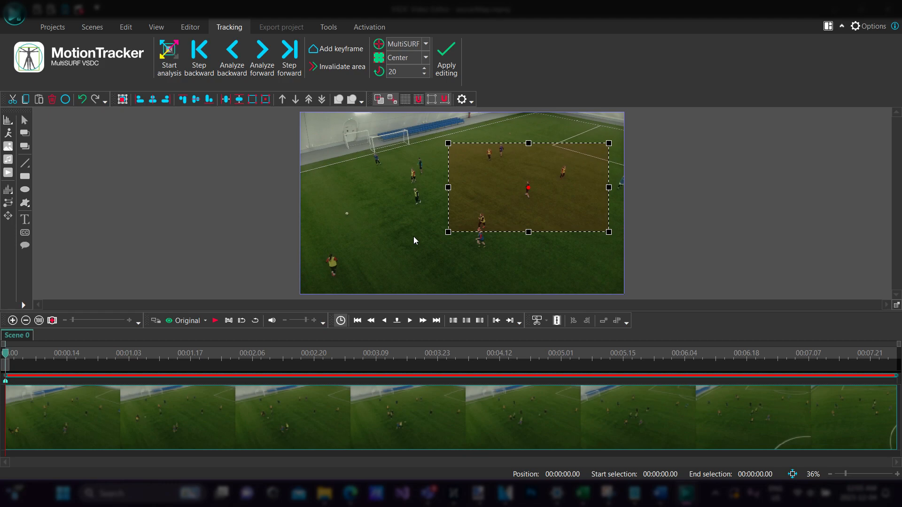
pyautogui.moveTo(528, 193); pyautogui.dragTo(453, 181)
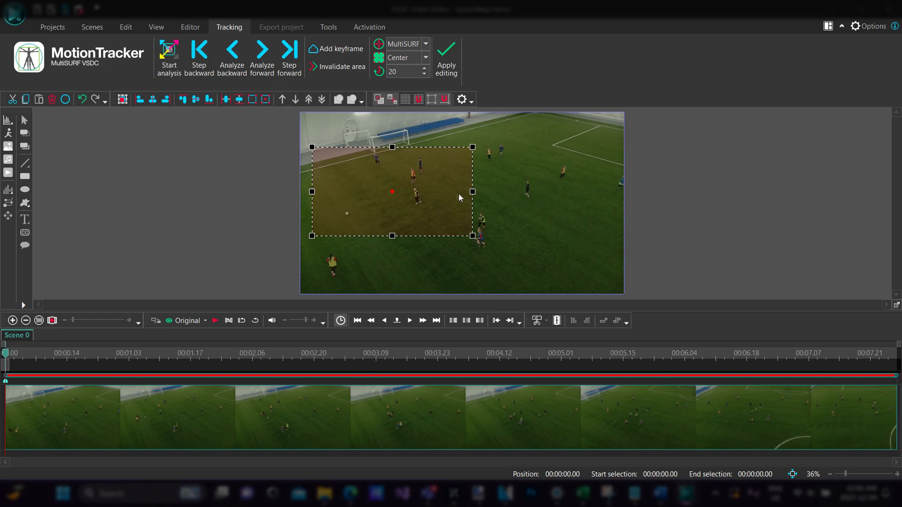
pyautogui.moveTo(395, 193); pyautogui.dragTo(529, 189)
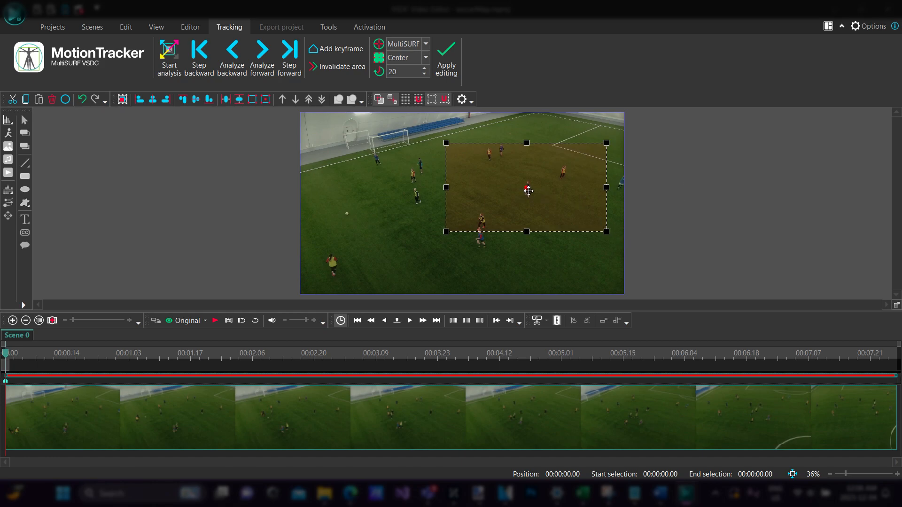
pyautogui.moveTo(528, 190)
pyautogui.mouseDown()
pyautogui.moveTo(528, 198)
pyautogui.moveTo(529, 188)
pyautogui.mouseUp()
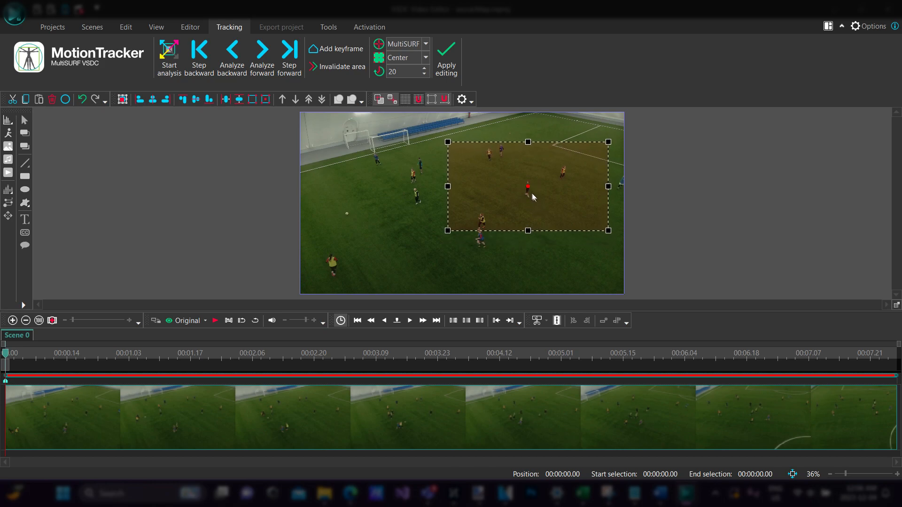
pyautogui.moveTo(528, 190); pyautogui.dragTo(554, 207)
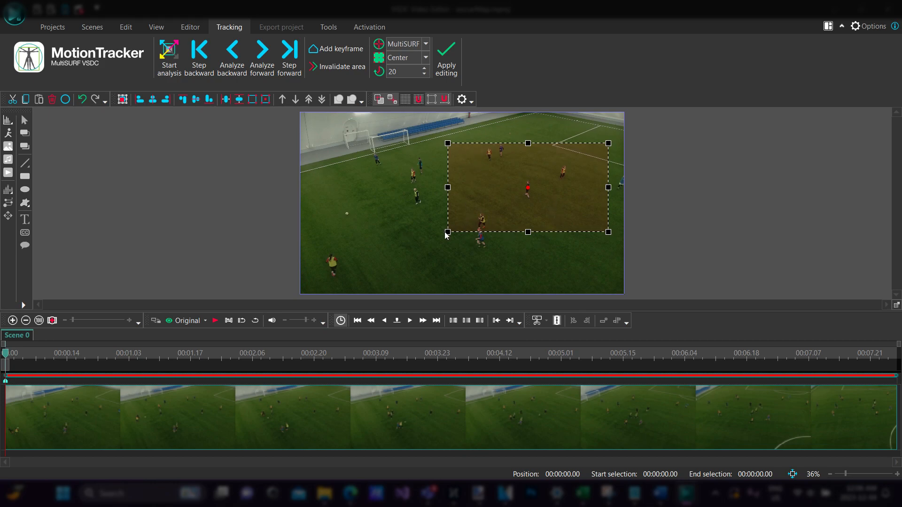
pyautogui.moveTo(447, 232); pyautogui.dragTo(529, 208)
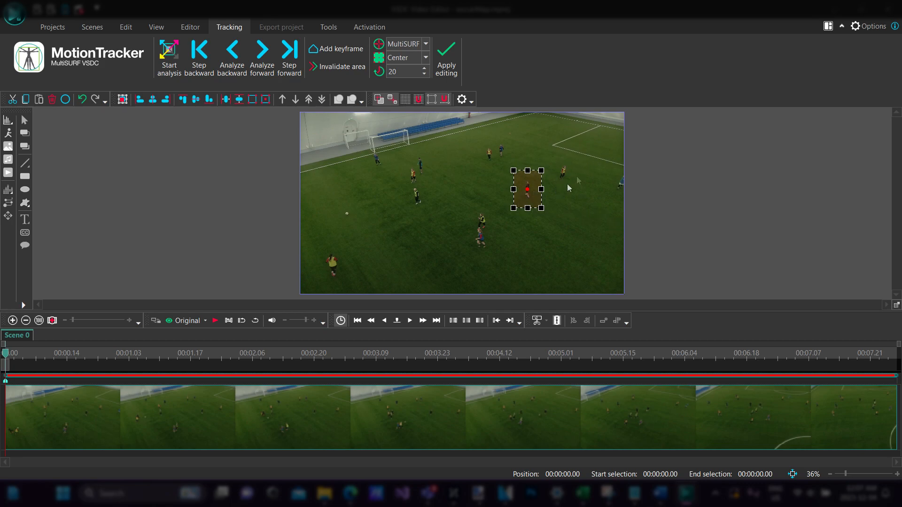
# - Run the motion tracking analysis on the selected player over the whole clip and return the playhead to the start
pyautogui.click(173, 63)
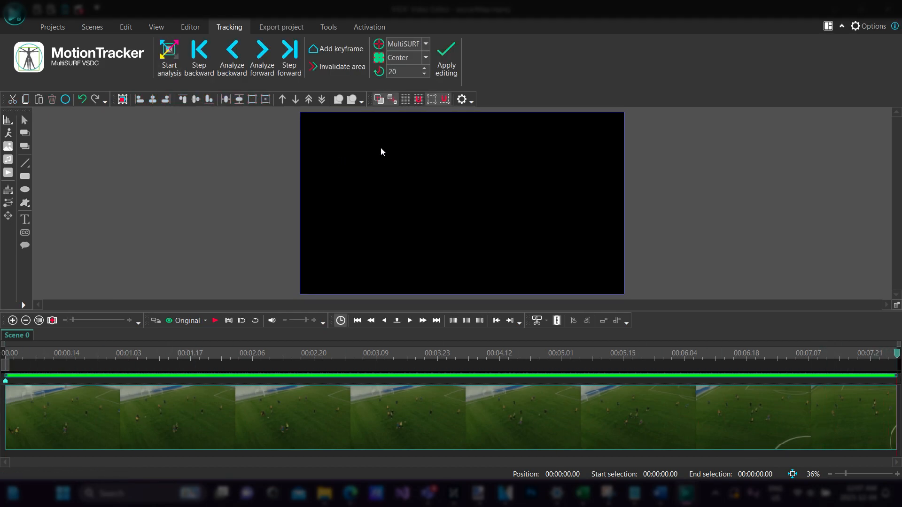
pyautogui.click(68, 364)
pyautogui.moveTo(76, 365); pyautogui.dragTo(6, 363)
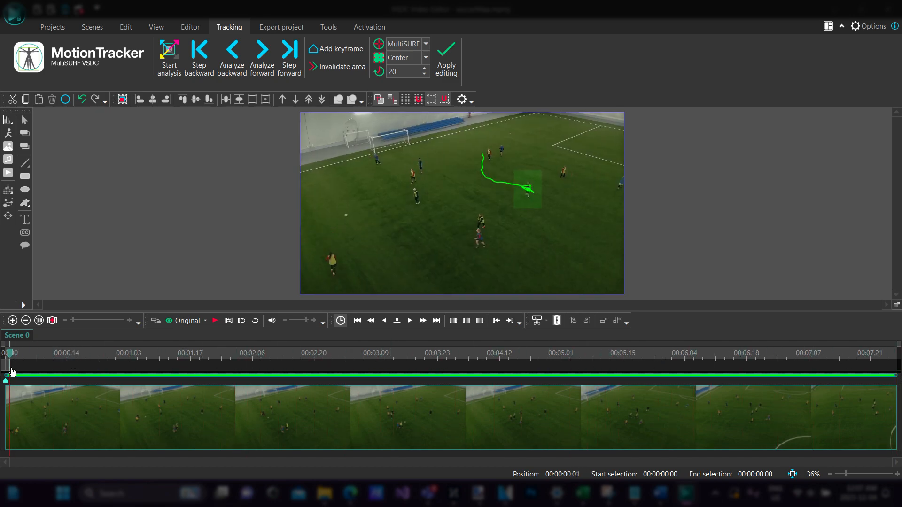
pyautogui.moveTo(11, 359); pyautogui.dragTo(5, 359)
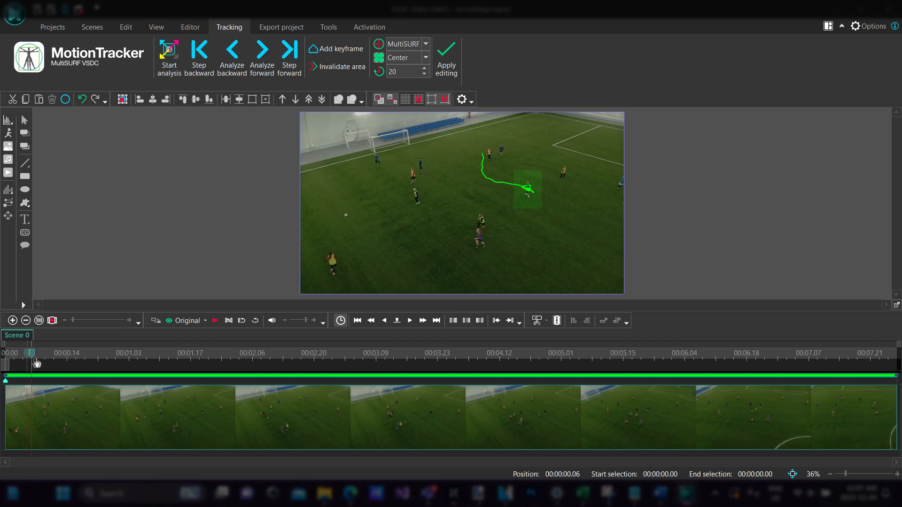
# - Repeat the tracking analysis to review how the area follows the player, scrub through the result and return to the first frame
pyautogui.click(172, 63)
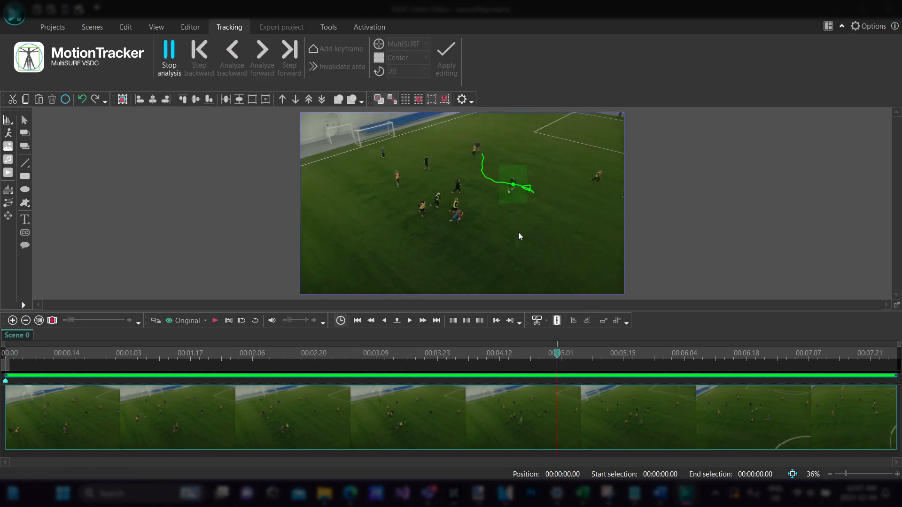
pyautogui.moveTo(899, 358); pyautogui.dragTo(4, 306)
pyautogui.click(173, 68)
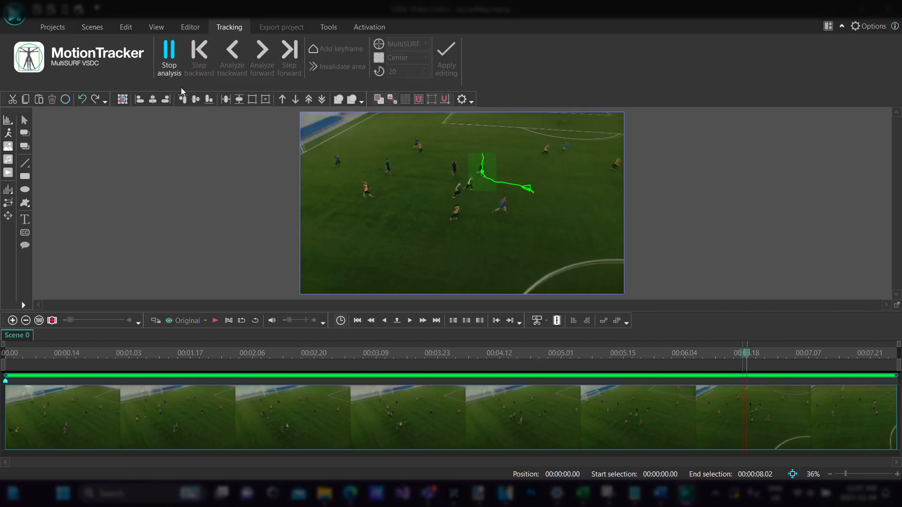
pyautogui.moveTo(896, 358); pyautogui.dragTo(607, 370)
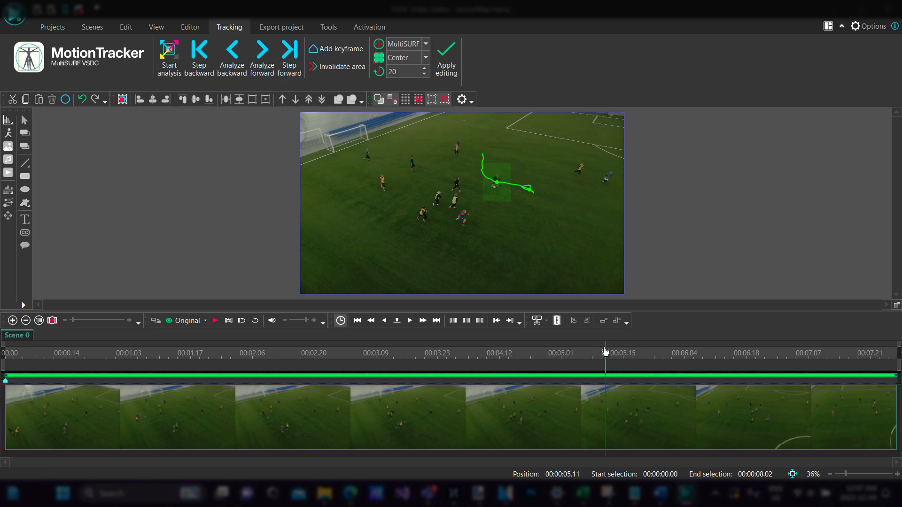
pyautogui.moveTo(605, 352); pyautogui.dragTo(4, 354)
# - Select the tracking area on the first frame, reduce its height and reposition it around the same player
pyautogui.click(530, 196)
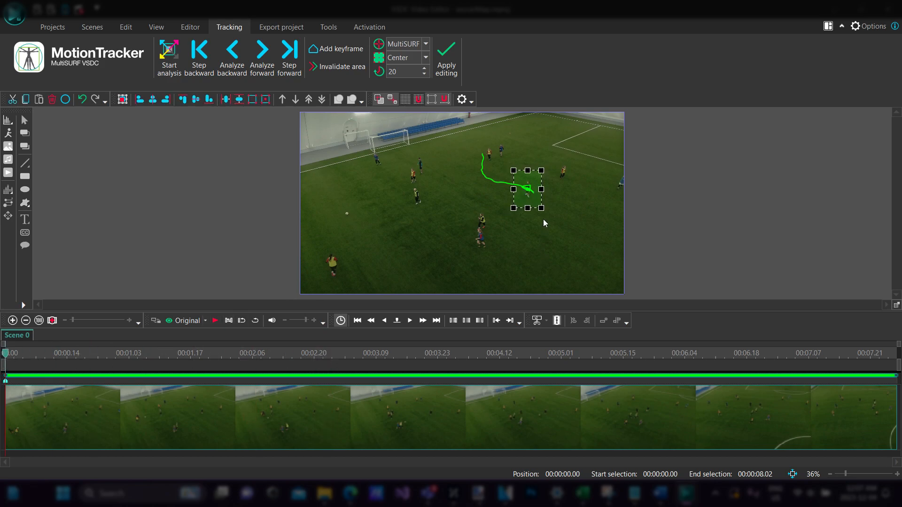
pyautogui.moveTo(541, 208); pyautogui.dragTo(527, 189)
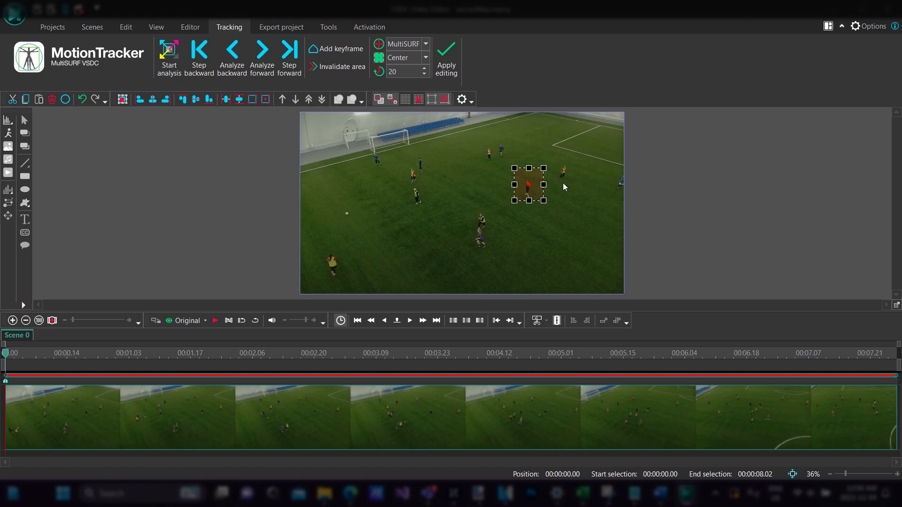
# - Rerun the motion tracking analysis over the whole clip, apply the tracking edits and save the changed project
pyautogui.click(170, 66)
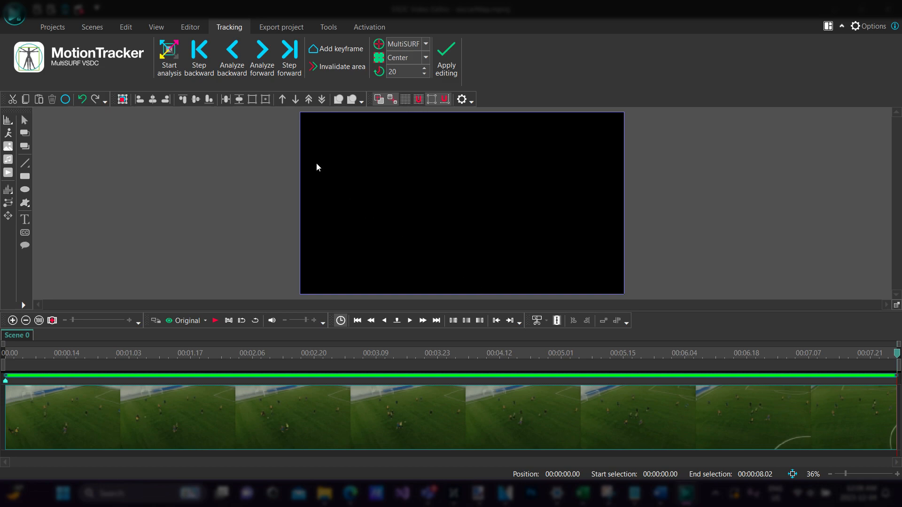
pyautogui.click(450, 76)
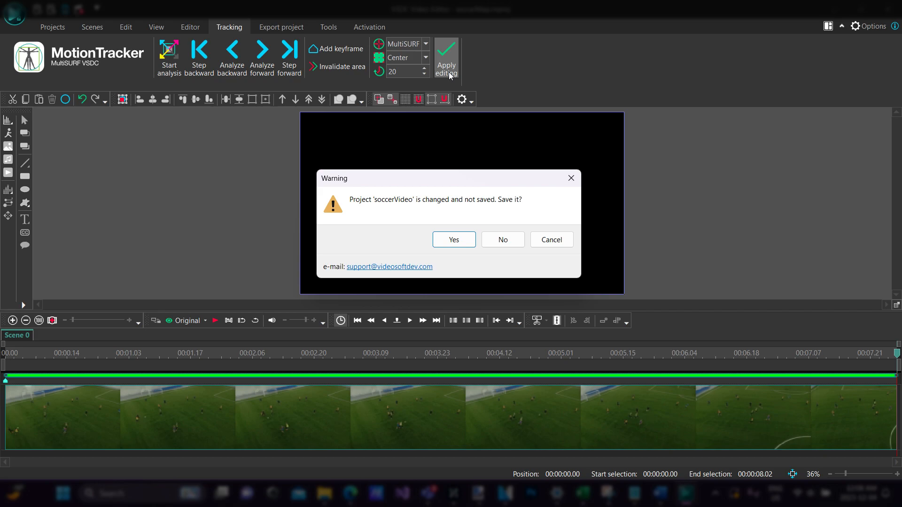
pyautogui.click(459, 245)
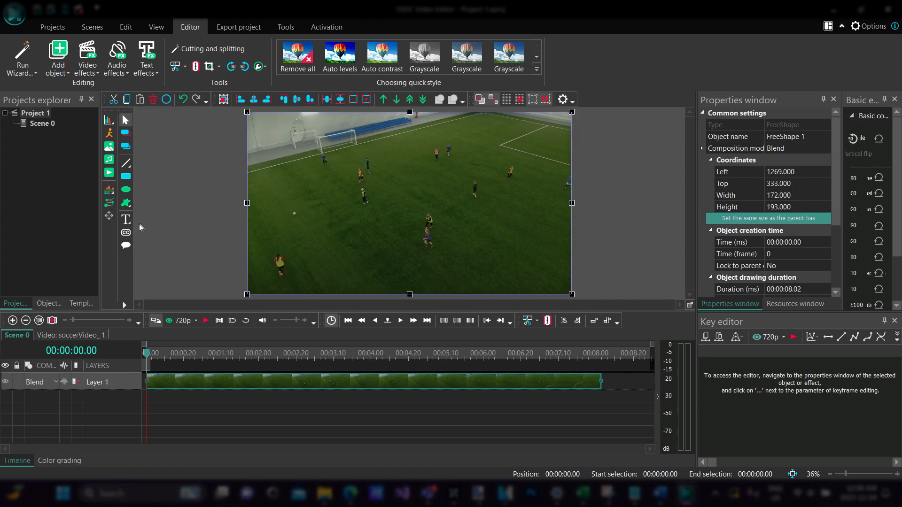
# - Add a text object from the cursor position on a new layer, about 1011 by 153 pixels in the upper pitch, containing the player's full name
pyautogui.moveTo(126, 229)
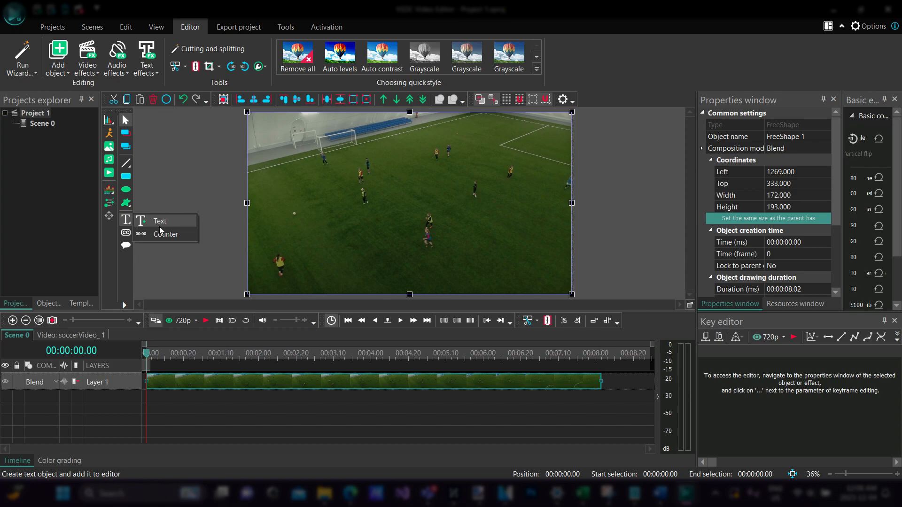
pyautogui.click(161, 227)
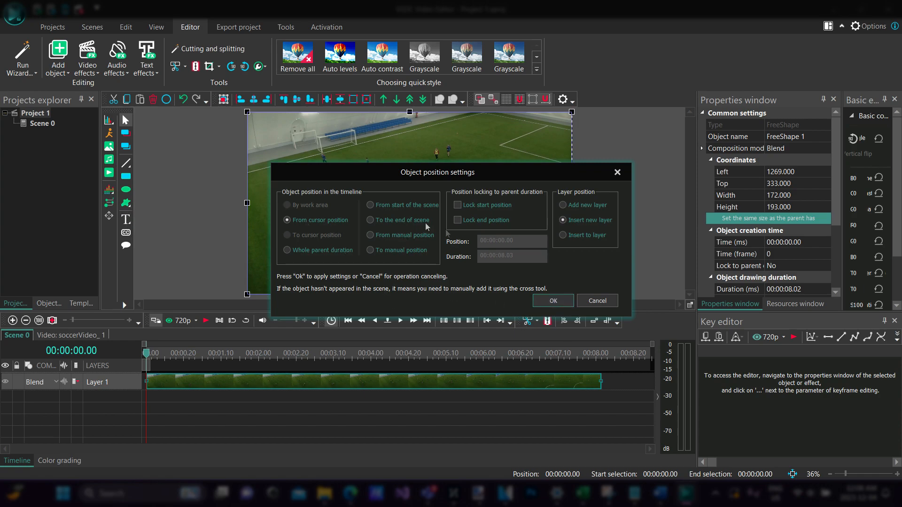
pyautogui.click(542, 303)
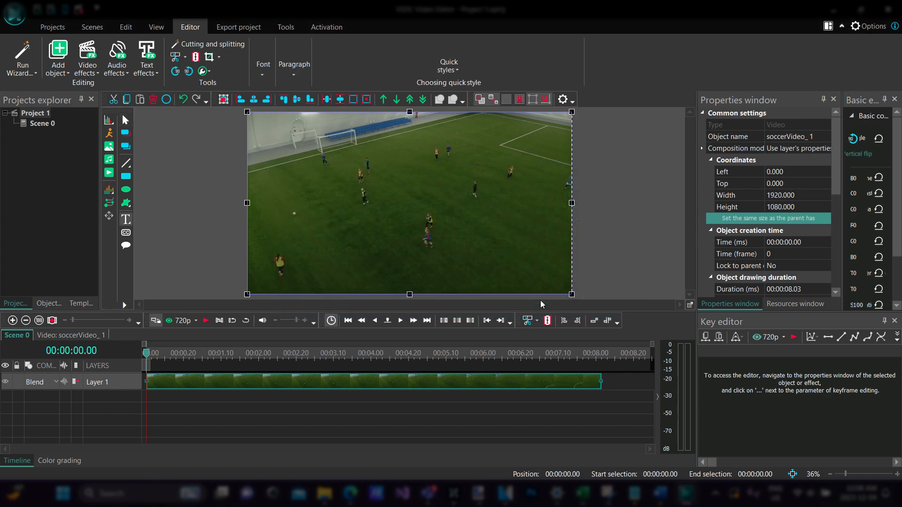
pyautogui.click(123, 219)
pyautogui.moveTo(354, 141); pyautogui.dragTo(526, 170)
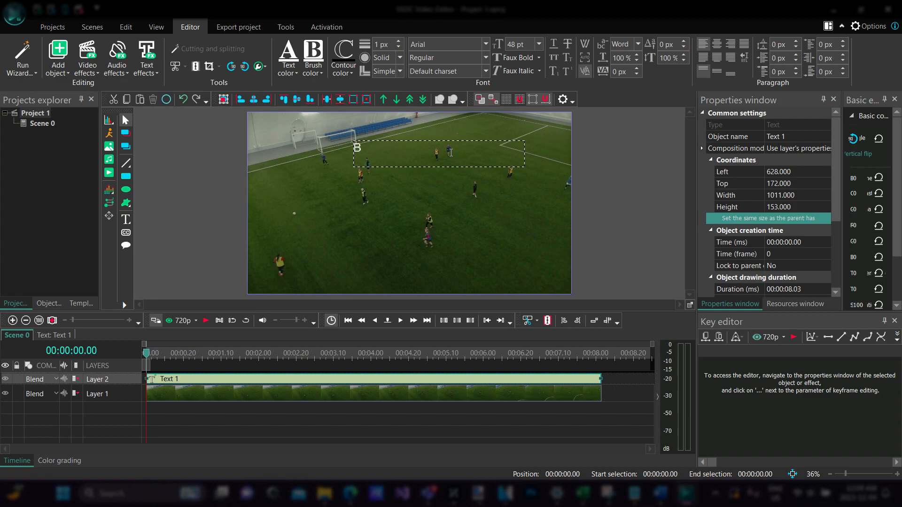
pyautogui.write('BBY LABONTE')
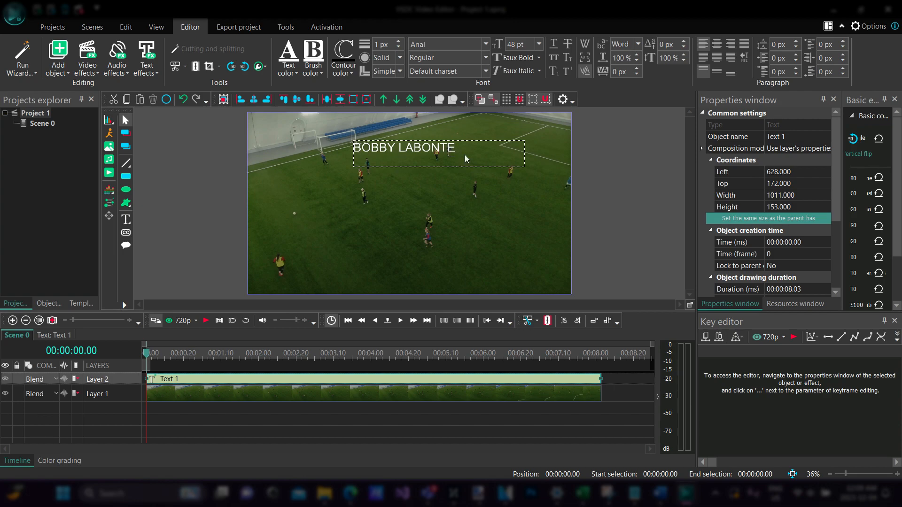
# - Centre the player's name horizontally and vertically in its text box and put the number 67 in front of it
pyautogui.moveTo(466, 155); pyautogui.dragTo(314, 141)
pyautogui.click(458, 150)
pyautogui.moveTo(463, 143); pyautogui.dragTo(350, 148)
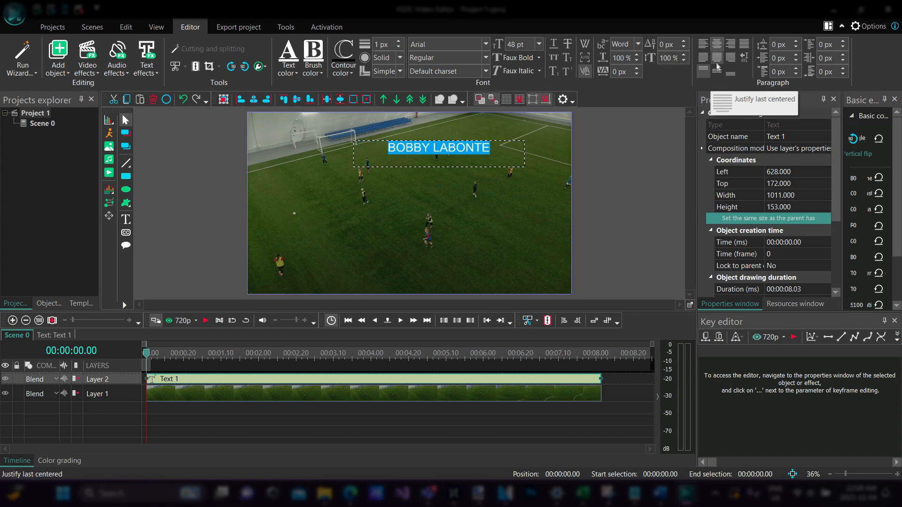
pyautogui.click(717, 47)
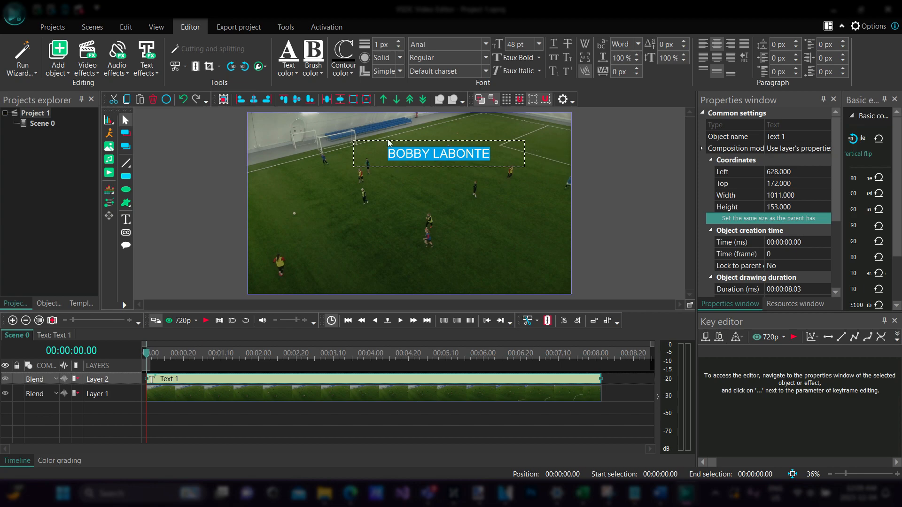
pyautogui.click(402, 158)
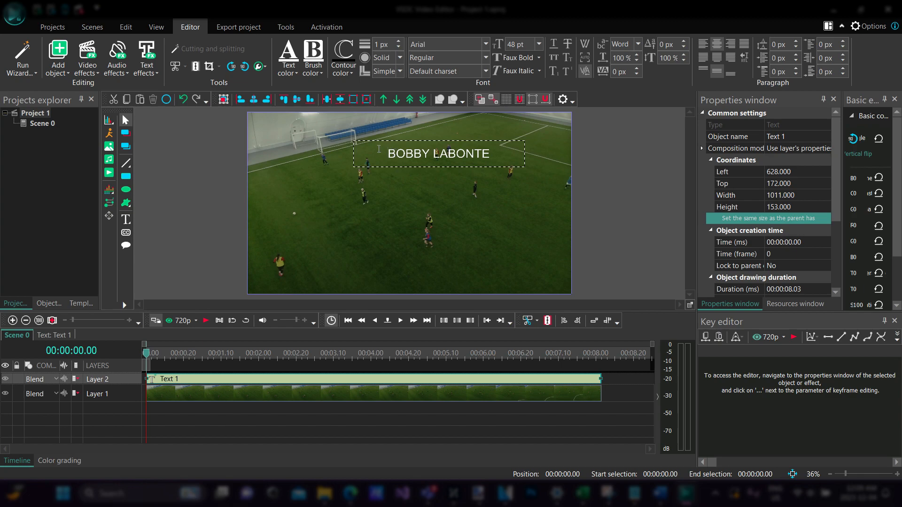
pyautogui.write('67')
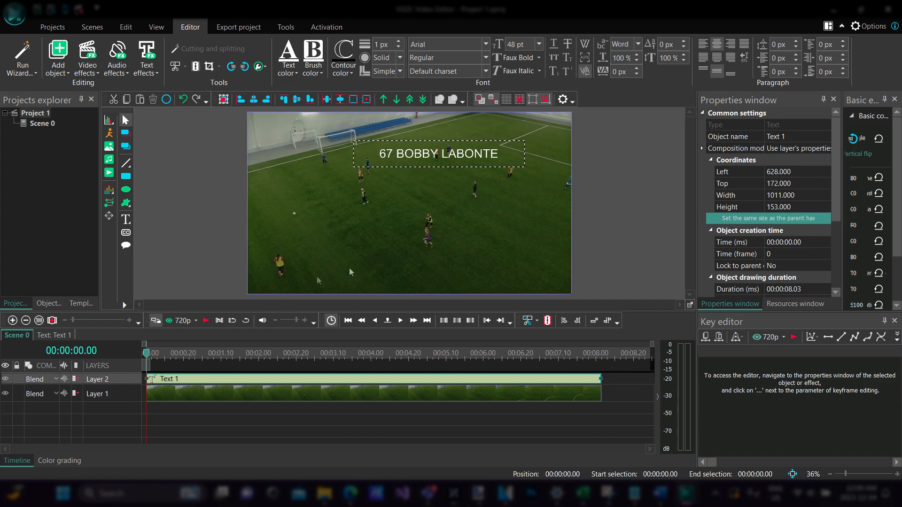
# - Play the clip from the start to check how the caption sits over the footage, and return to the first frame
pyautogui.click(148, 355)
pyautogui.moveTo(155, 359); pyautogui.dragTo(137, 354)
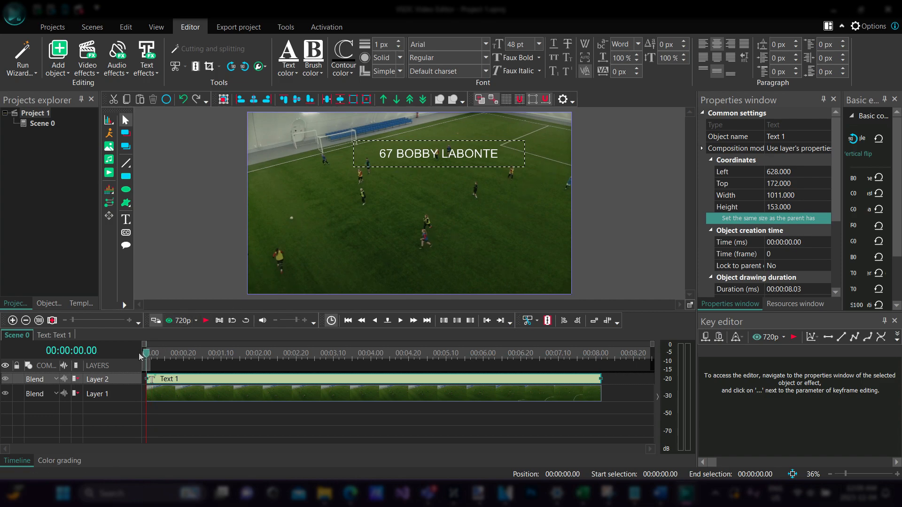
pyautogui.press('space')
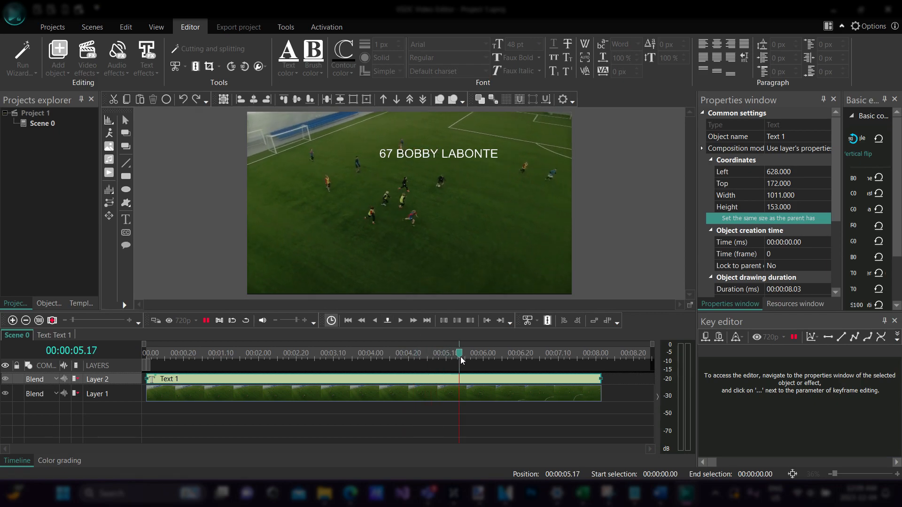
pyautogui.moveTo(560, 358); pyautogui.dragTo(130, 342)
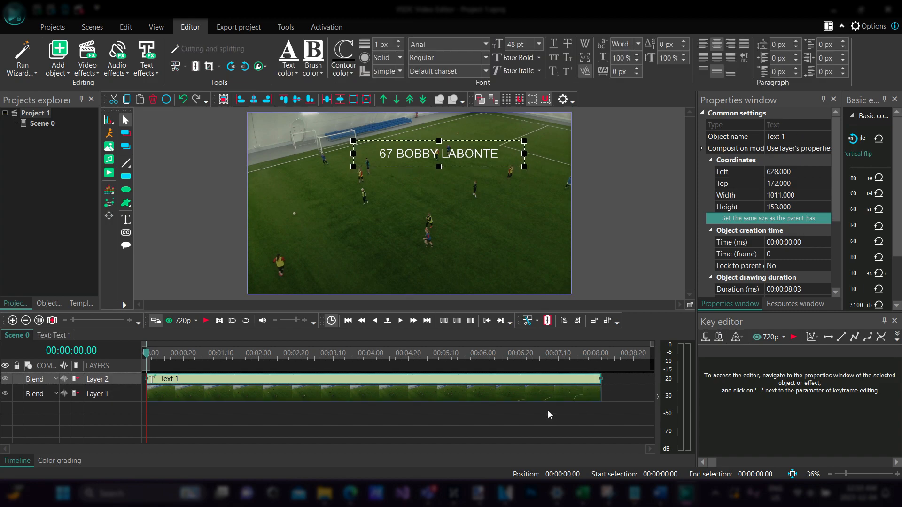
# - Open the caption text object and add a movement map to it from the cursor position, using the soccerMap.mproj resource
pyautogui.doubleClick(232, 381)
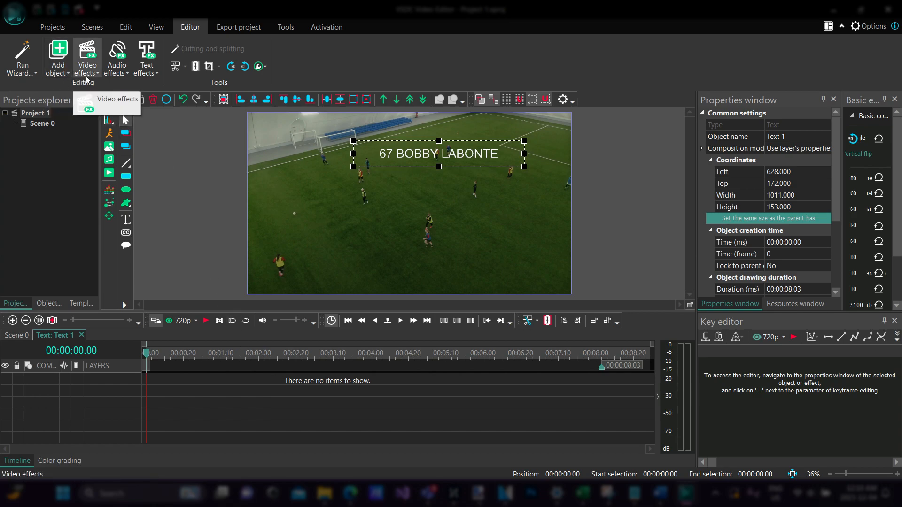
pyautogui.click(63, 74)
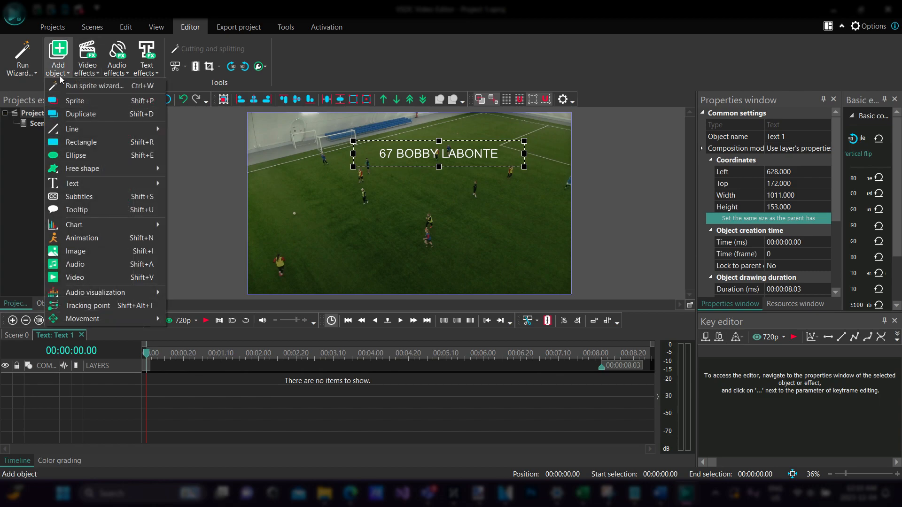
pyautogui.moveTo(144, 318)
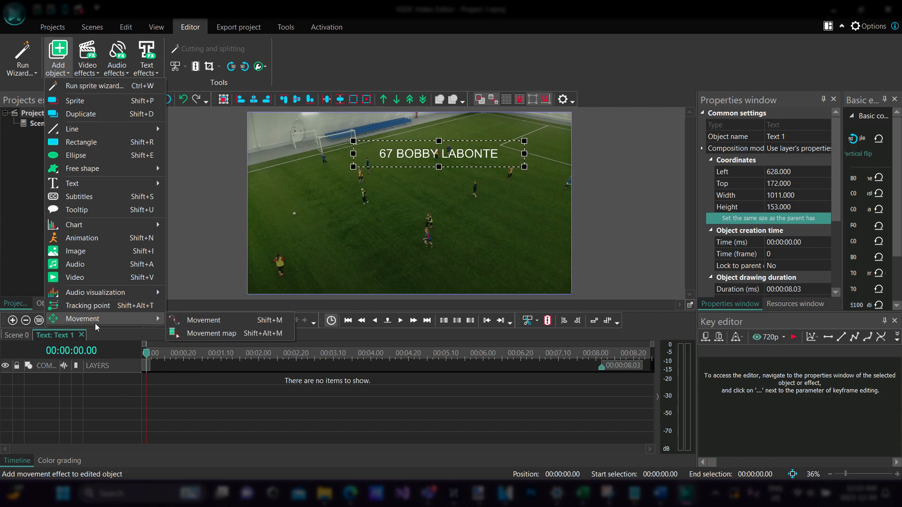
pyautogui.click(216, 337)
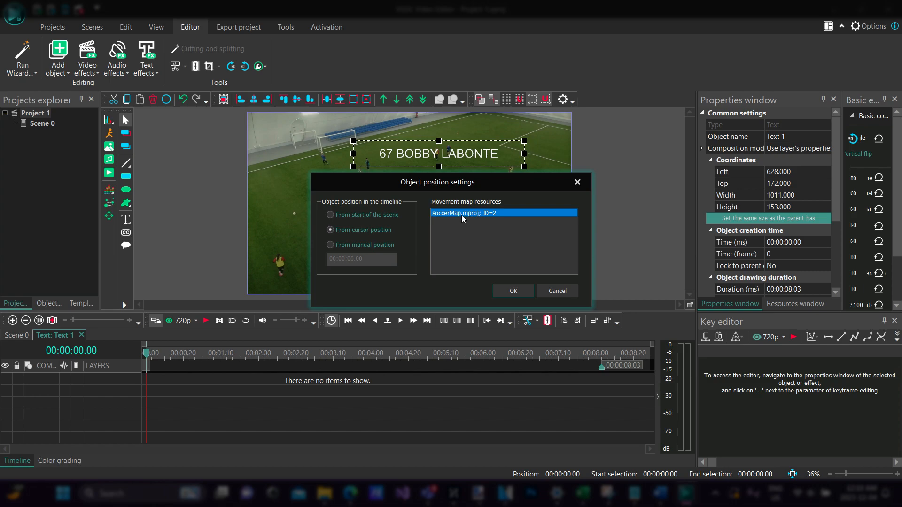
pyautogui.click(509, 291)
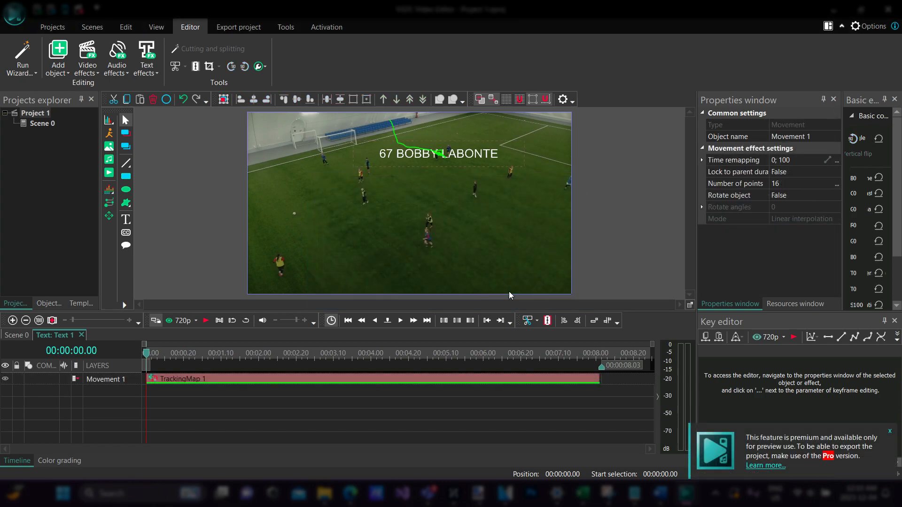
# - Return to Scene 0, play the clip to review the caption's tracked movement and rewind to the first frame
pyautogui.click(17, 336)
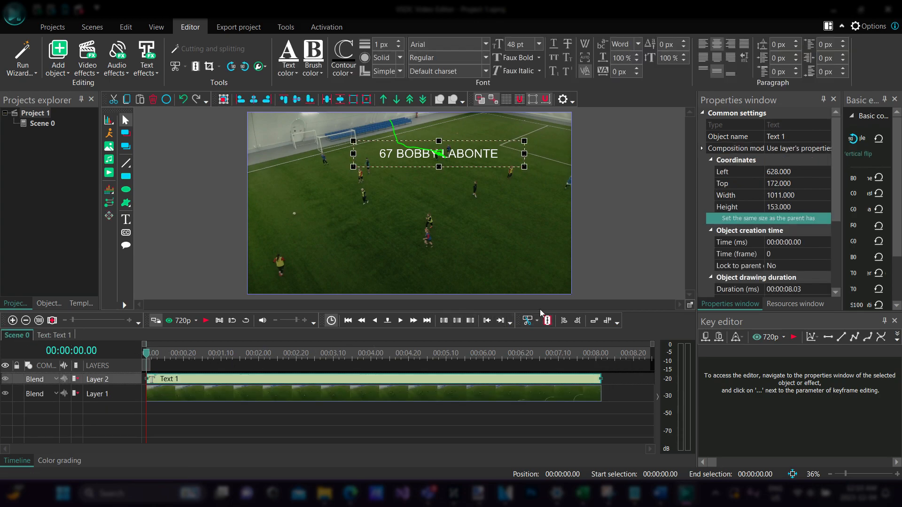
pyautogui.press('space')
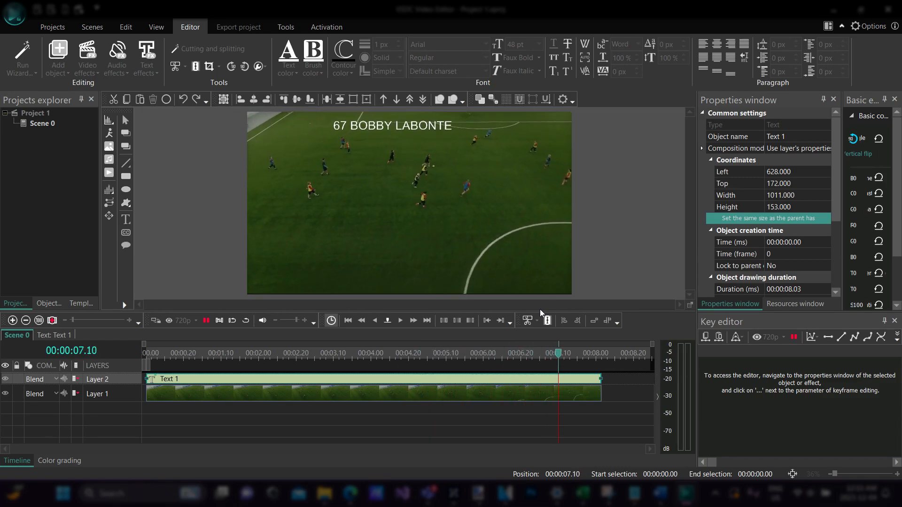
pyautogui.moveTo(605, 357); pyautogui.dragTo(108, 365)
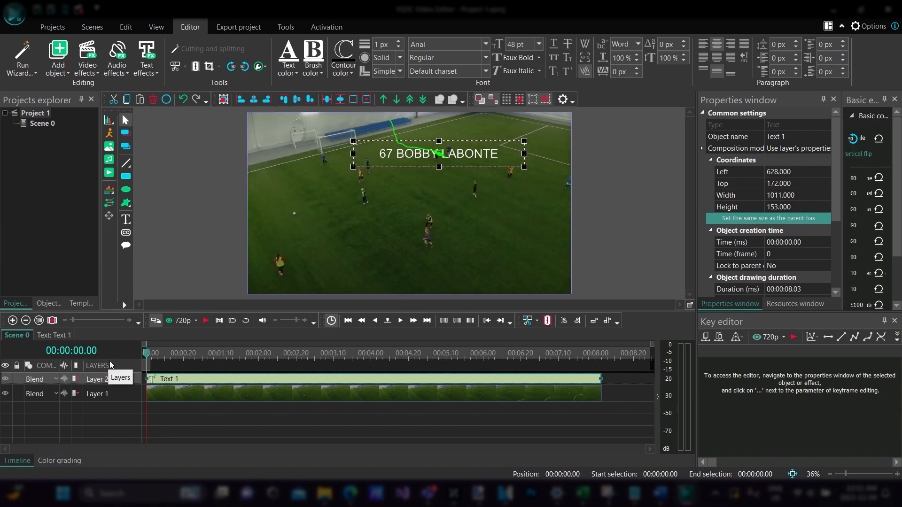